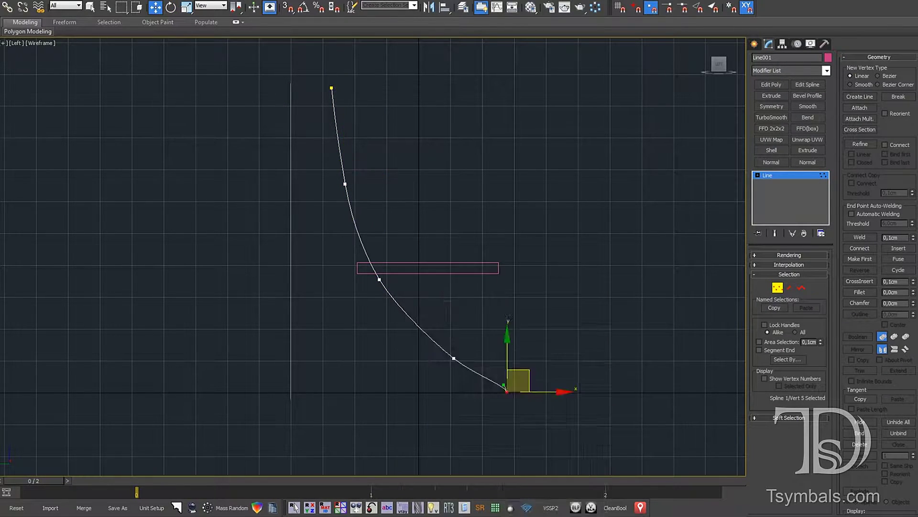
Step: Make the frame spline's vertices Smooth, then zoom and orbit to inspect the chair seat
{"action": "left_click", "coordinate": [405, 258]}
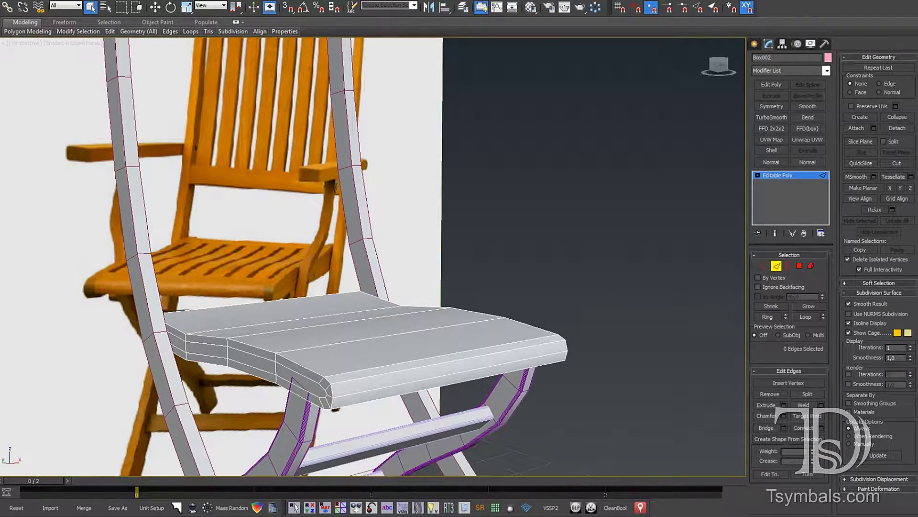
{"action": "scroll", "coordinate": [373, 258], "scroll_direction": "up", "scroll_amount": 3}
{"action": "scroll", "coordinate": [373, 258], "scroll_direction": "up", "scroll_amount": 2}
{"action": "middle_click_drag", "start_coordinate": [373, 259], "coordinate": [335, 268], "text": "alt"}
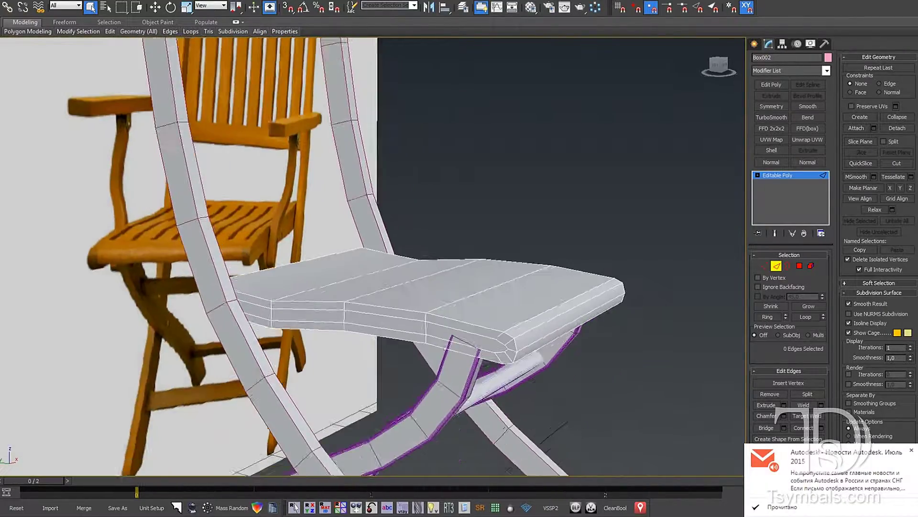
{"action": "scroll", "coordinate": [335, 268], "scroll_direction": "up", "scroll_amount": 5}
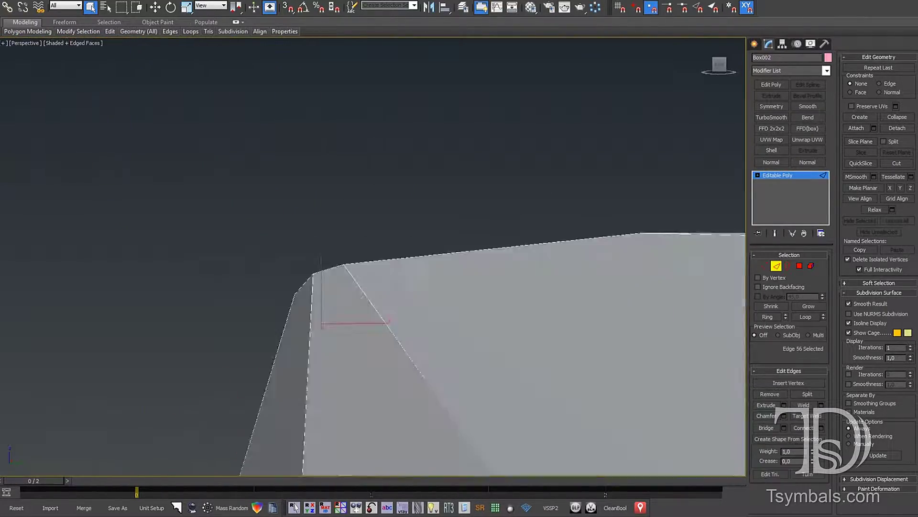
{"action": "scroll", "coordinate": [335, 268], "scroll_direction": "up", "scroll_amount": 3}
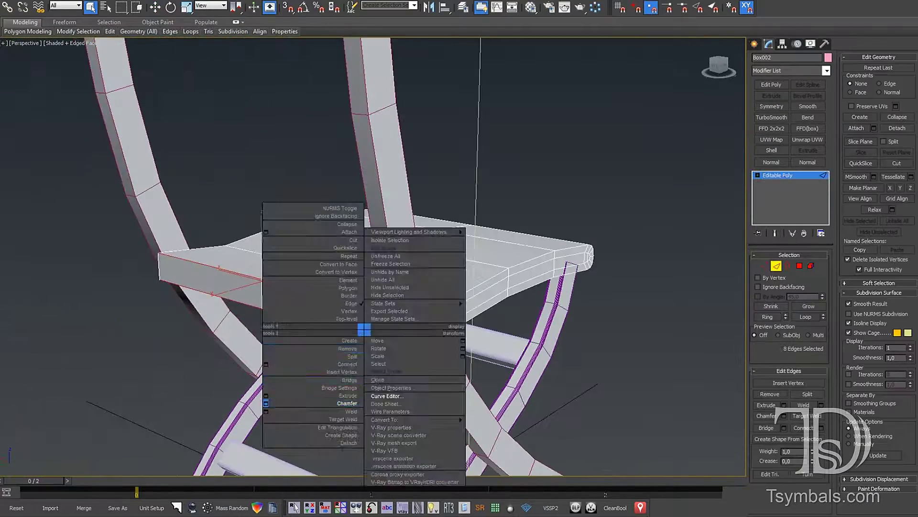